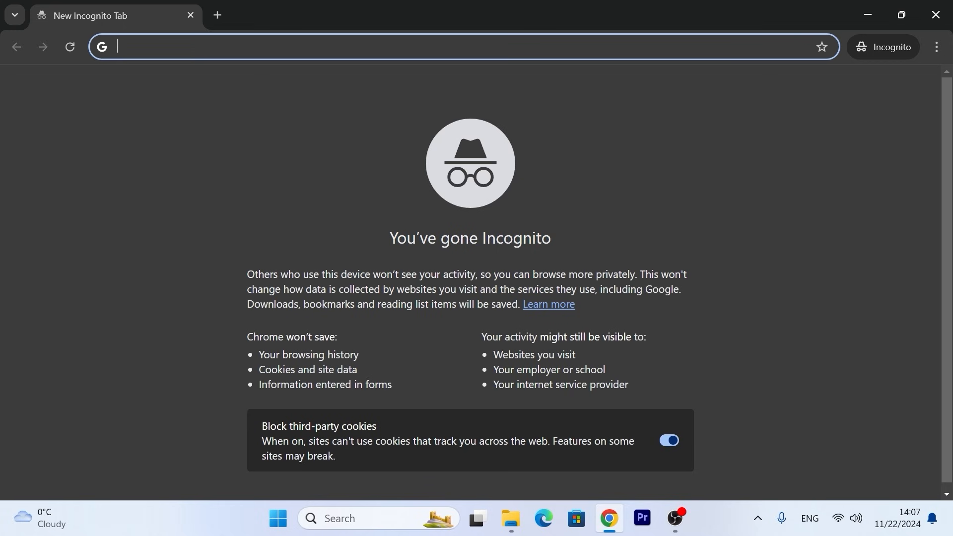
Step: Search the web for "fydeos" and open the official FydeOS website
type("fyde")
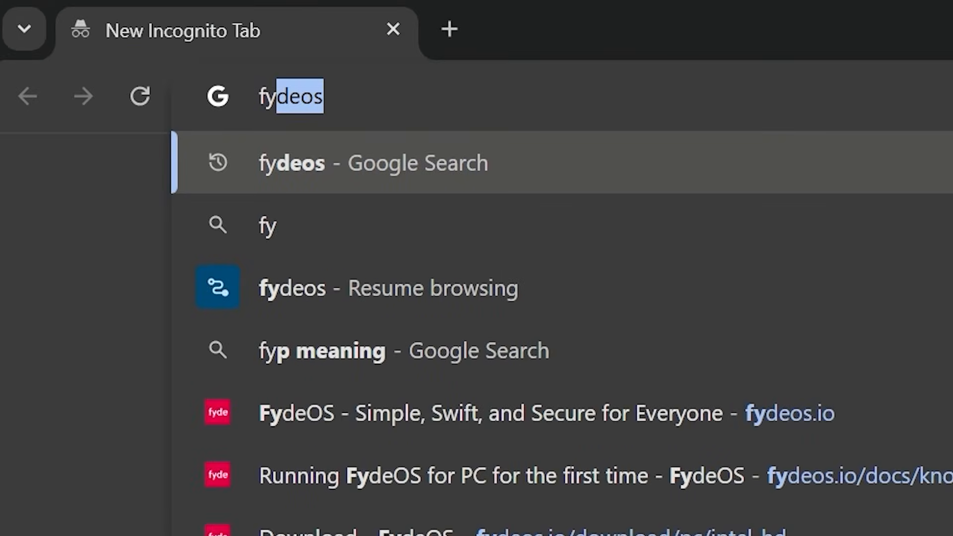
type("os")
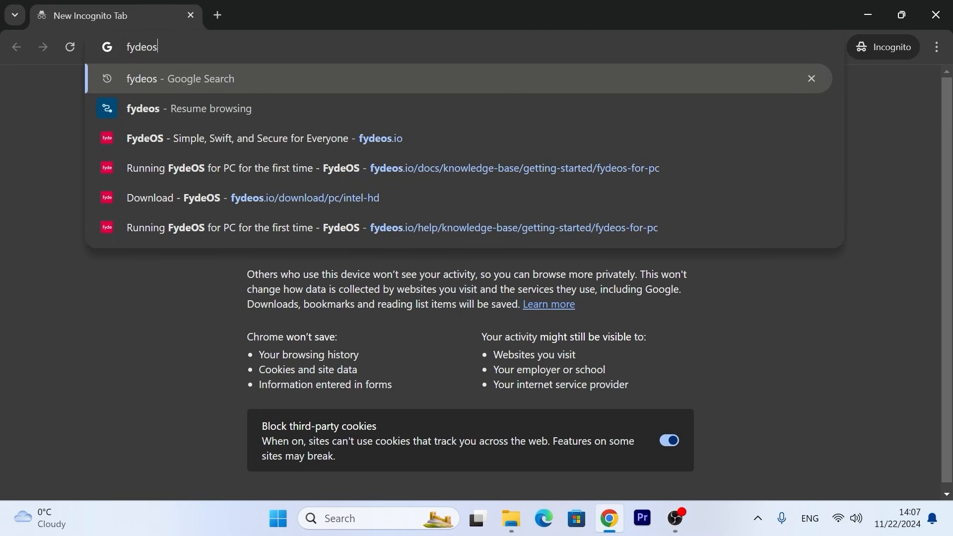
key("Return")
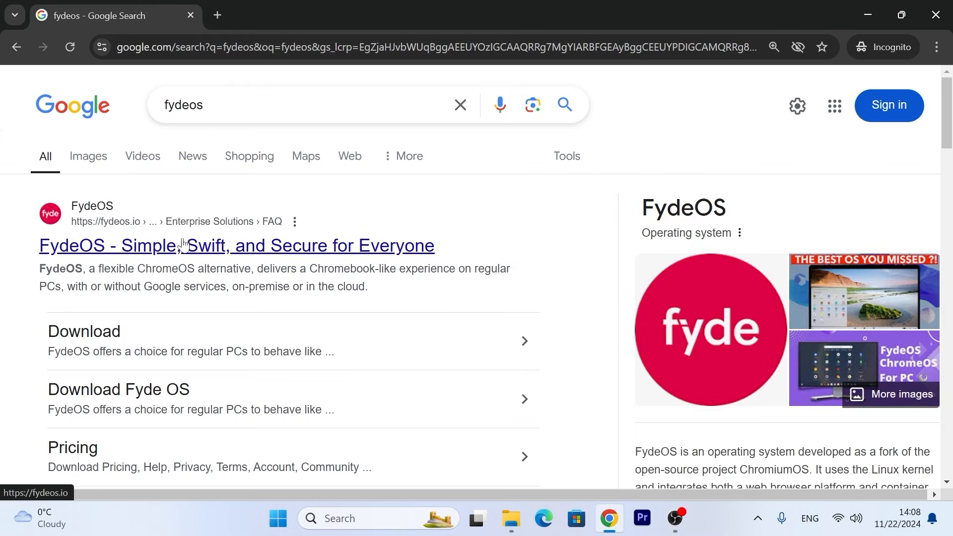
left_click(135, 252)
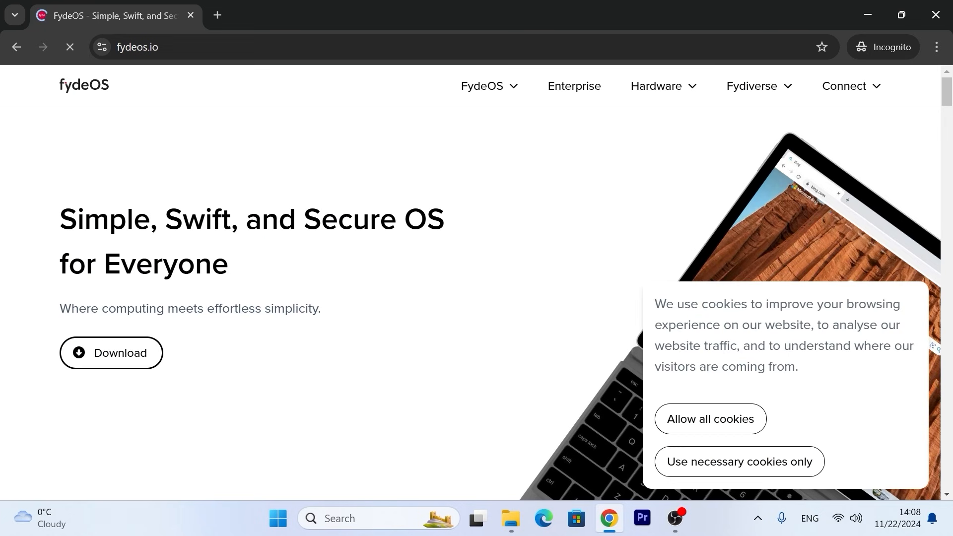
Step: Go to the FydeOS download page and choose the FydeOS for PC edition
mouse_move(512, 85)
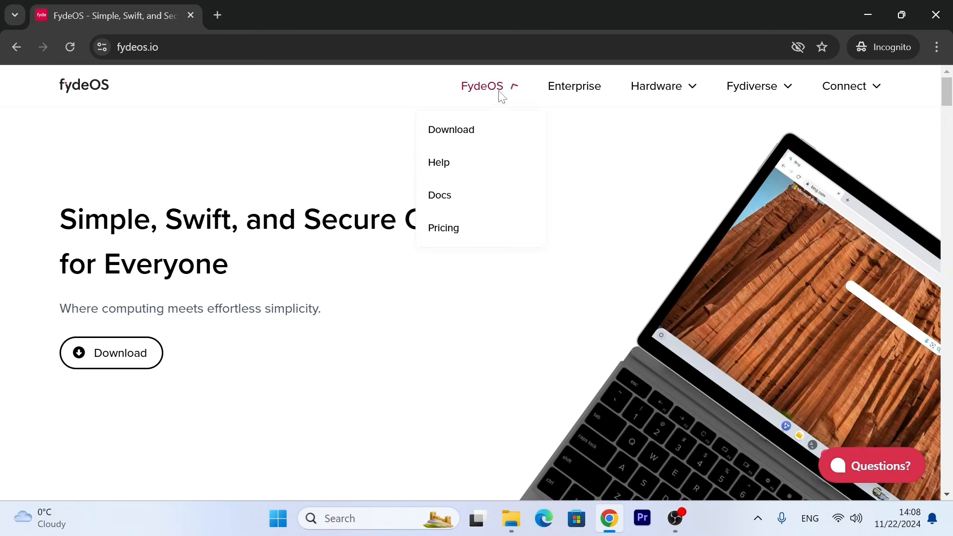
left_click(457, 132)
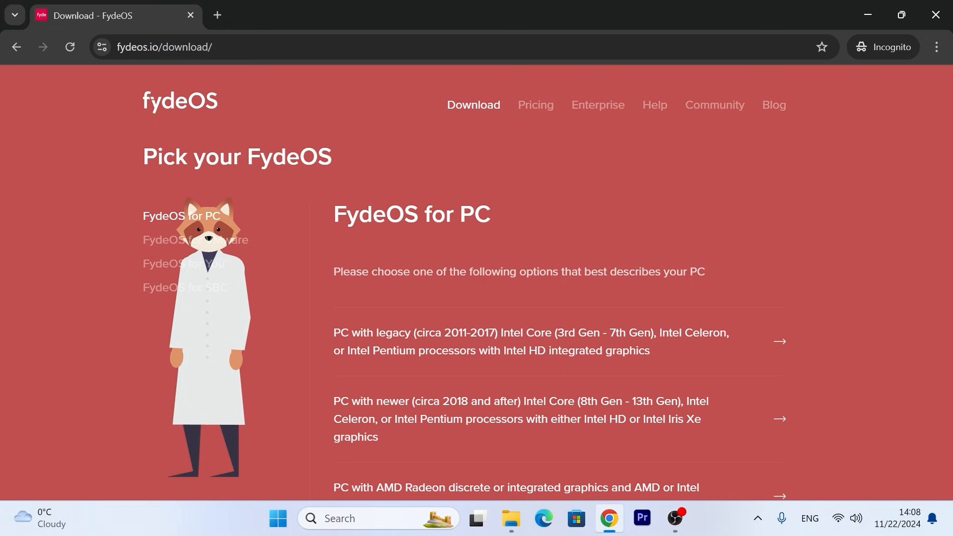
left_click_drag(335, 215, 520, 226)
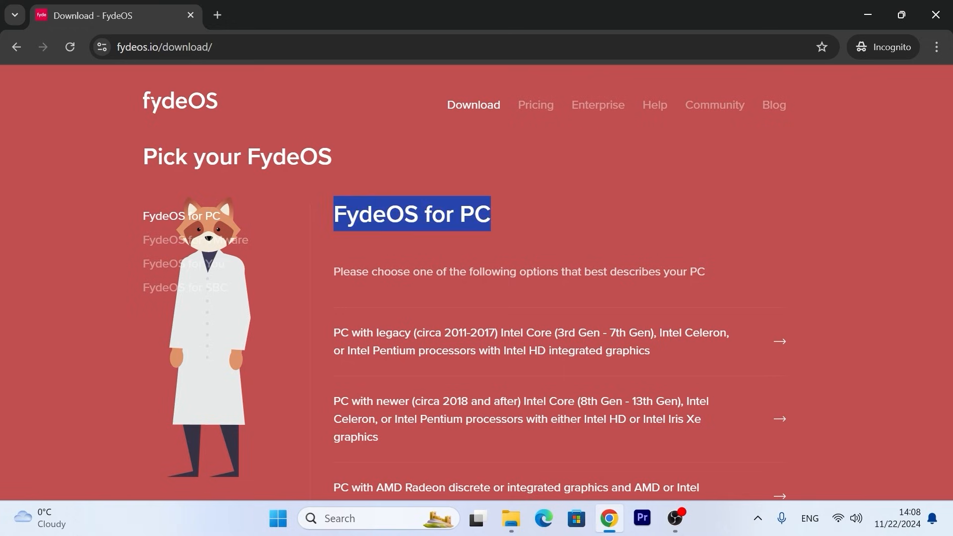
left_click(196, 216)
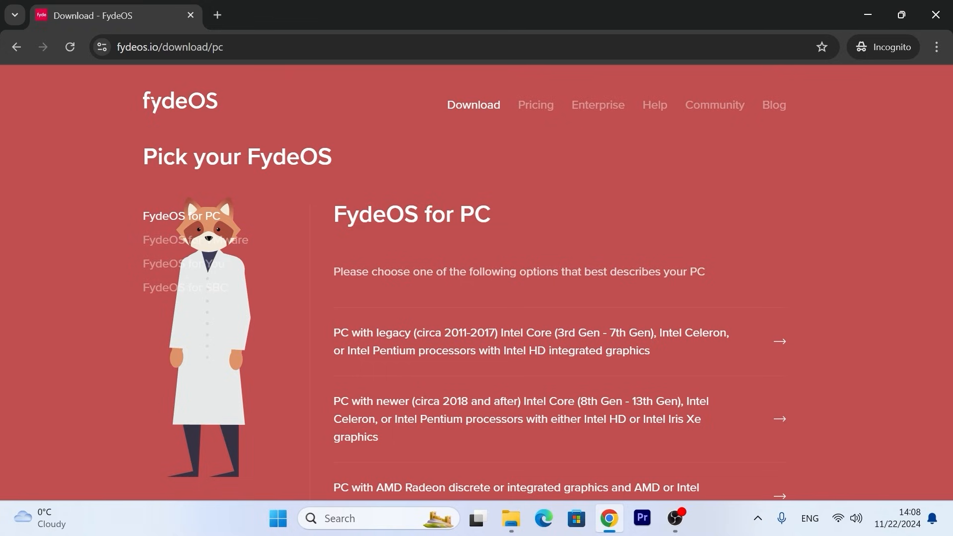
Step: Review the PC variants and choose the one for legacy Intel Core (3rd Gen - 7th Gen) processors with Intel HD graphics
scroll(538, 198, "down", 2)
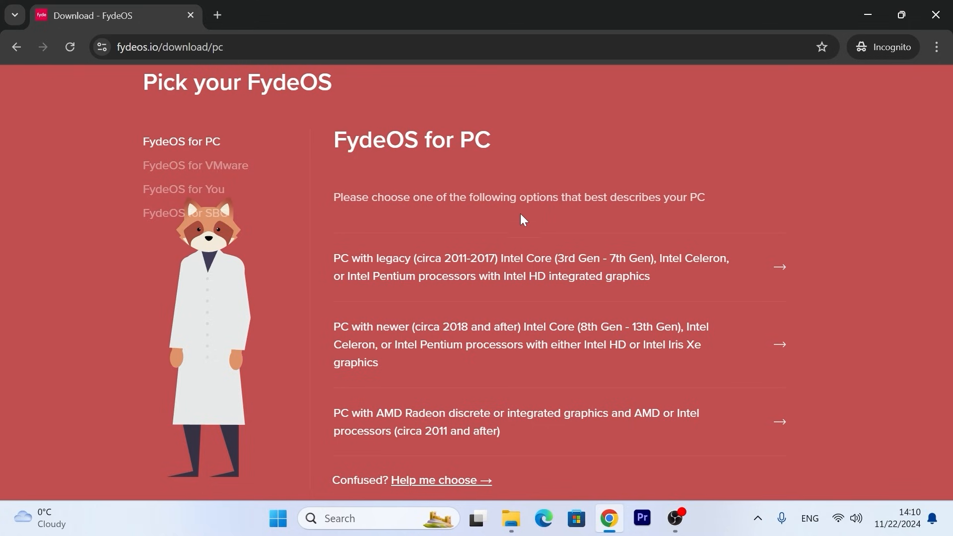
scroll(327, 246, "down", 2)
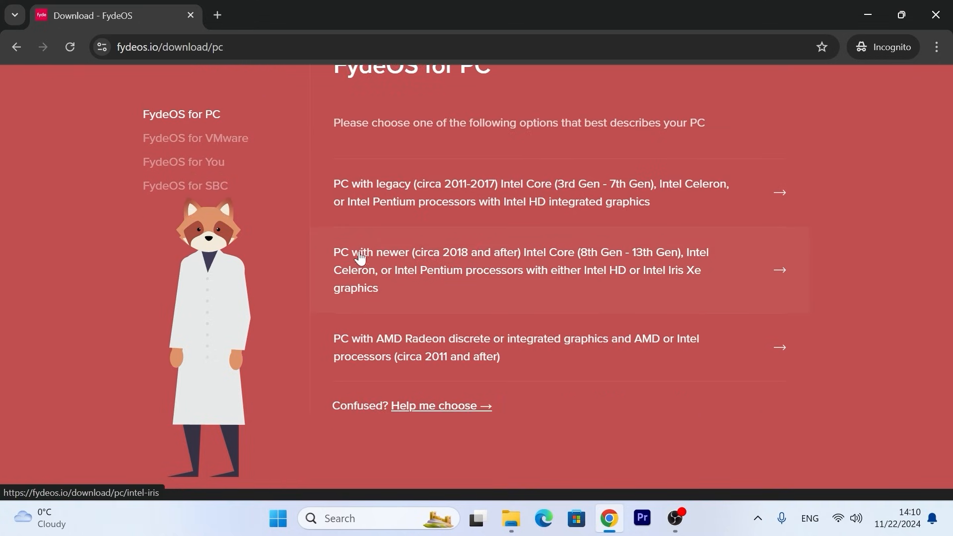
scroll(556, 271, "down", 2)
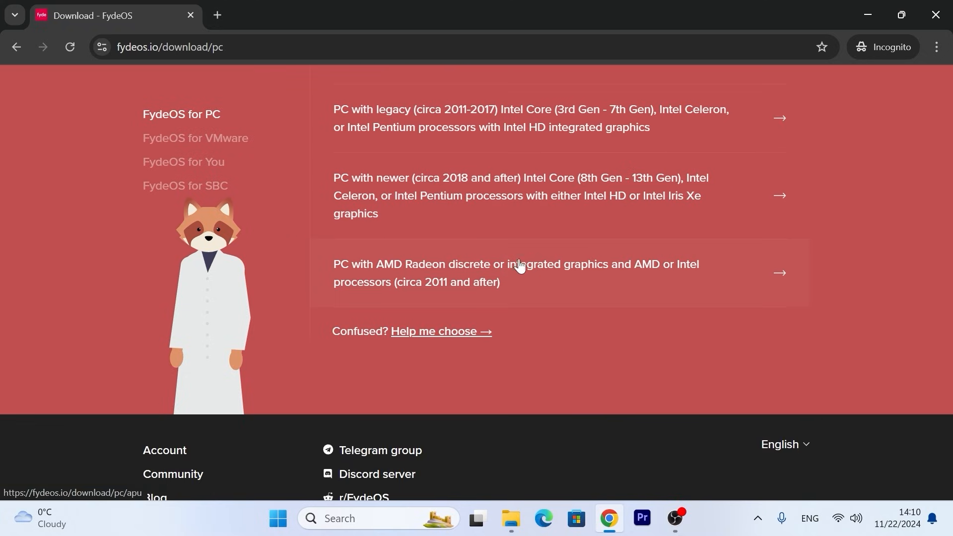
scroll(533, 271, "up", 3)
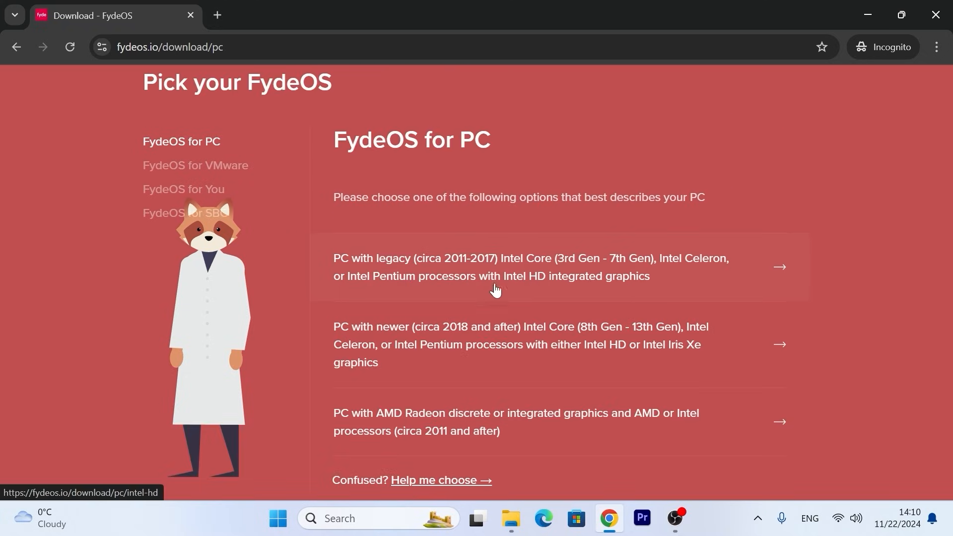
left_click(442, 262)
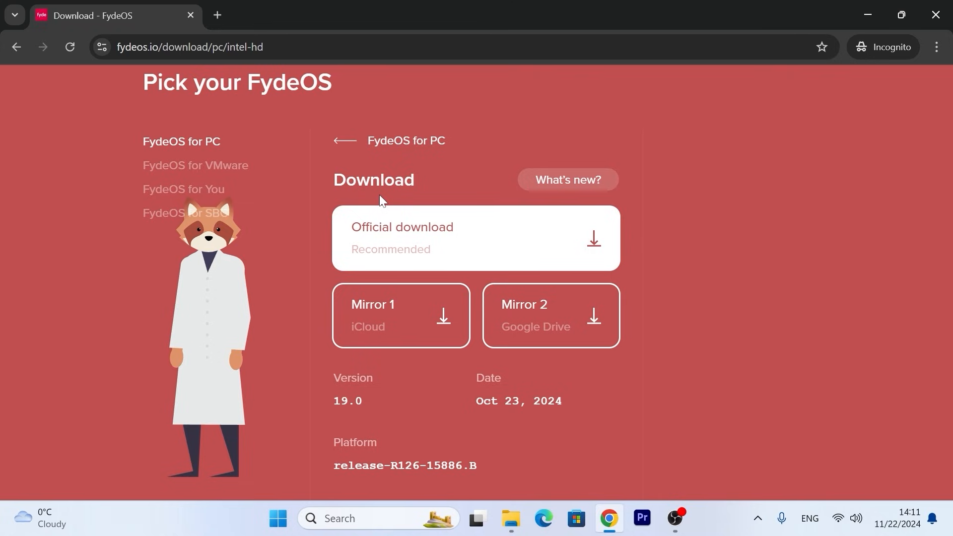
Step: Save the official FydeOS_for_PC_v19.0-io-stable.img download to the Desktop and check its progress in the download history
left_click(444, 239)
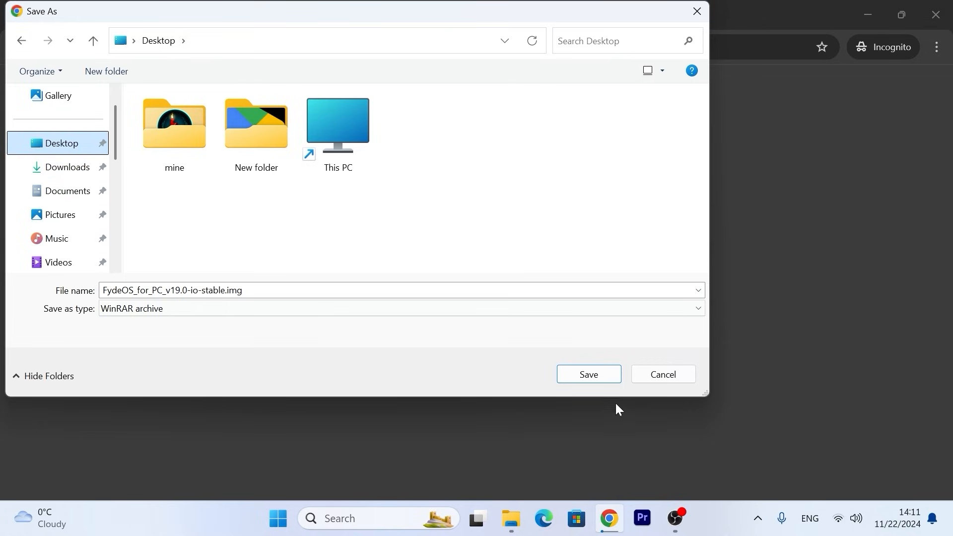
left_click(574, 372)
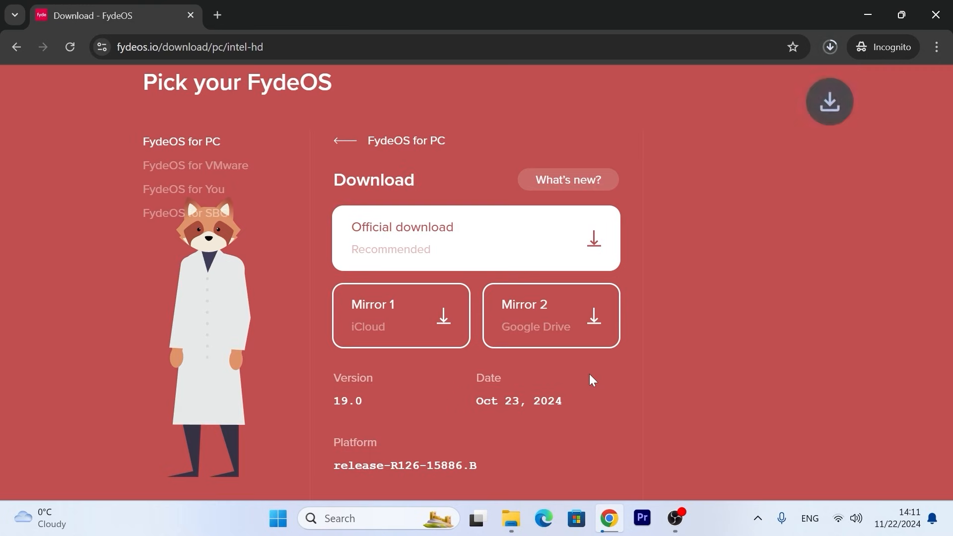
left_click(830, 46)
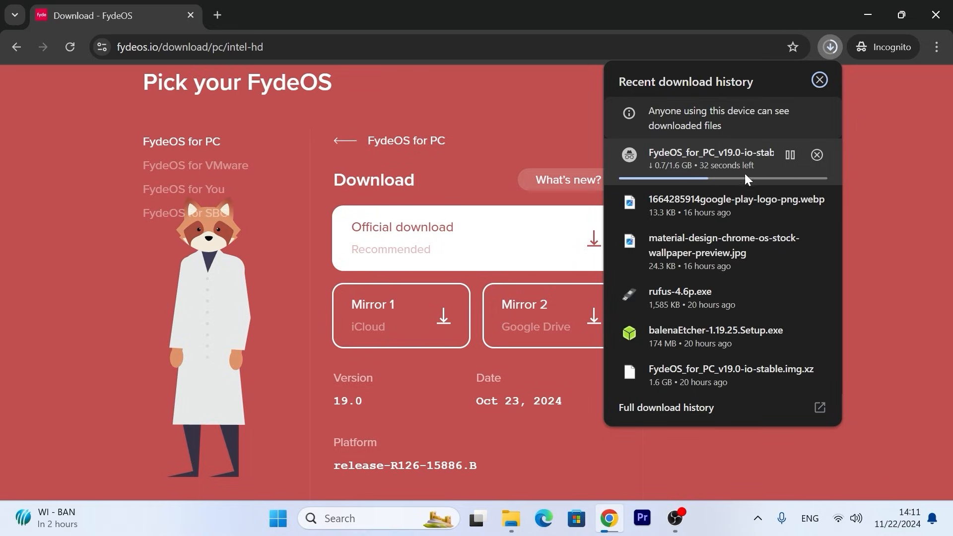
left_click(918, 158)
Step: Open the FydeOS installation guide, look over its Preparation section, and minimize the browser window
scroll(514, 268, "down", 8)
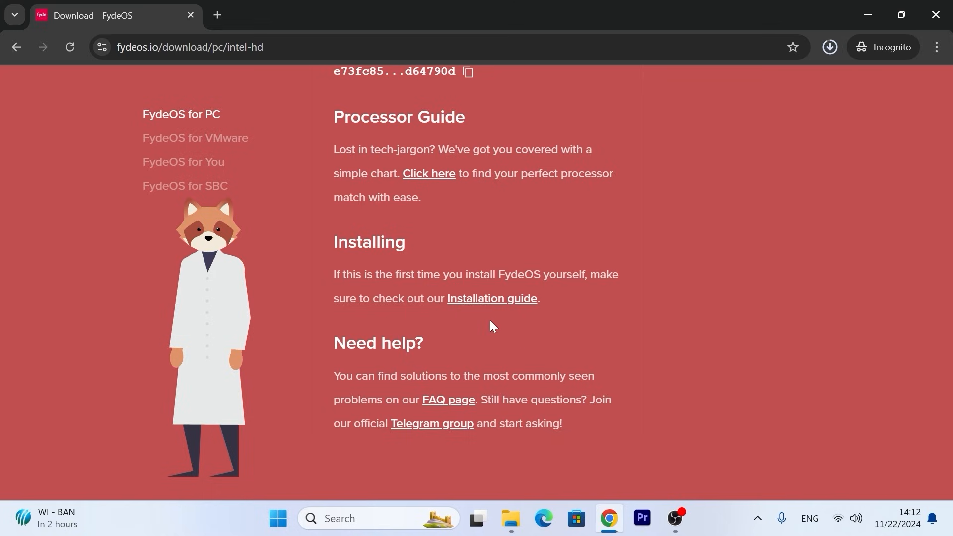
left_click(473, 299)
scroll(406, 274, "down", 3)
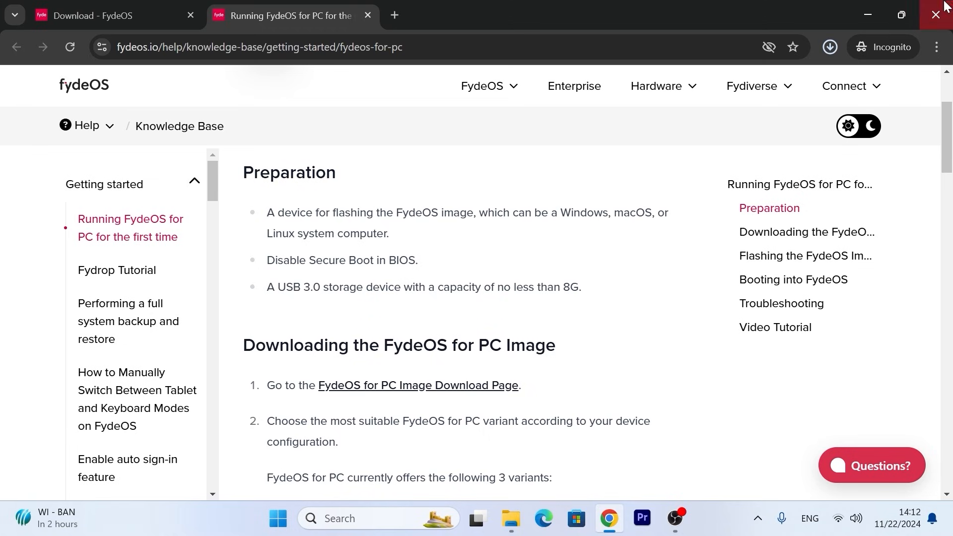
left_click(868, 15)
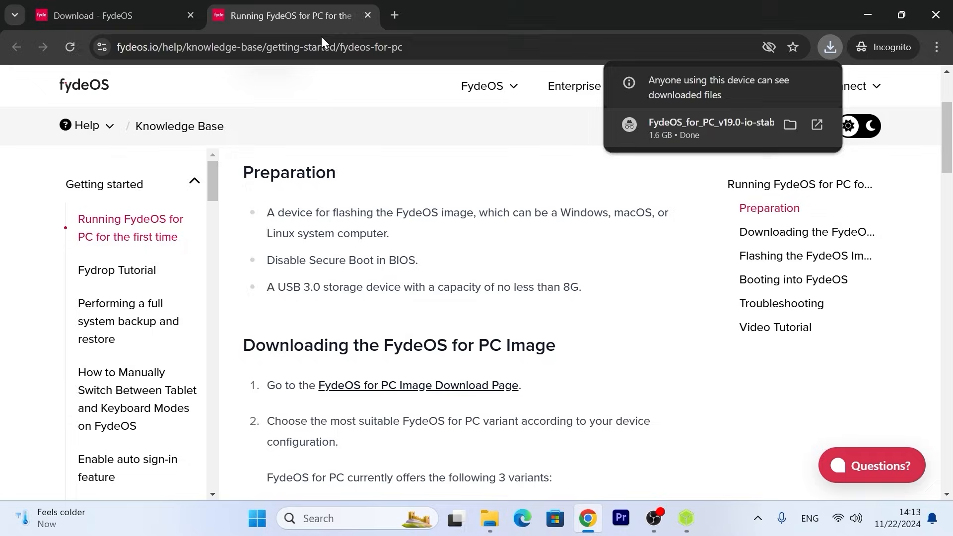
Step: Search for "rufus download" in a new browser tab and open the rufus.ie downloads index
left_click(397, 15)
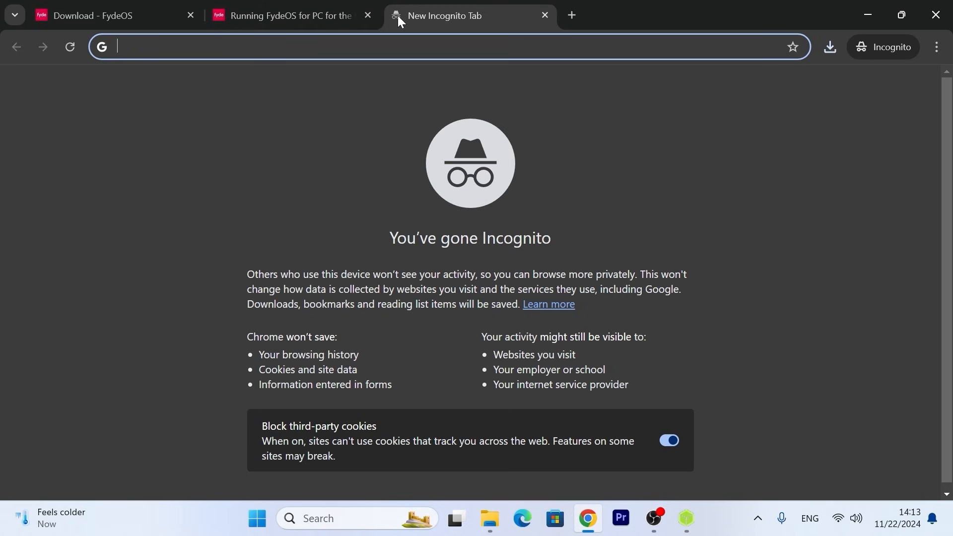
type("rufus dow")
type("nload&")
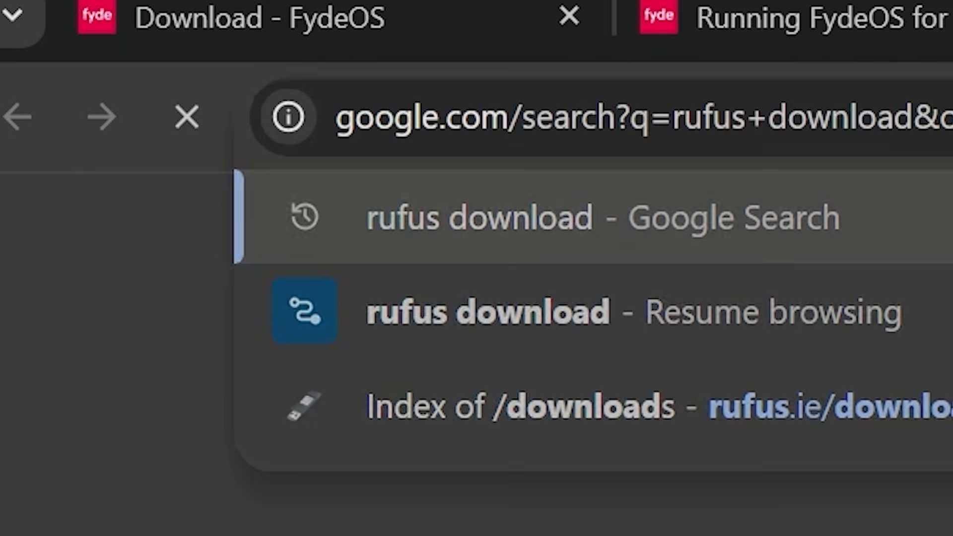
key("Return")
scroll(293, 248, "down", 5)
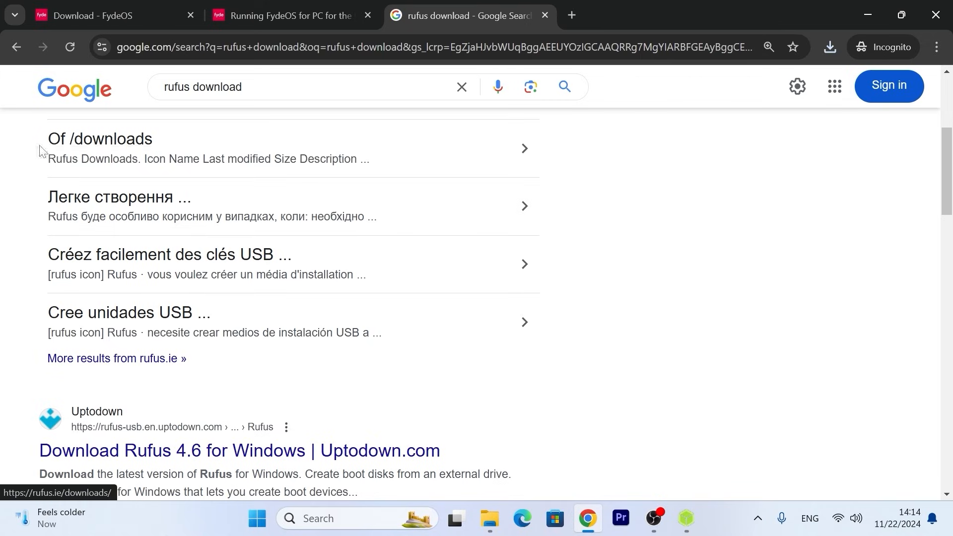
left_click(114, 142)
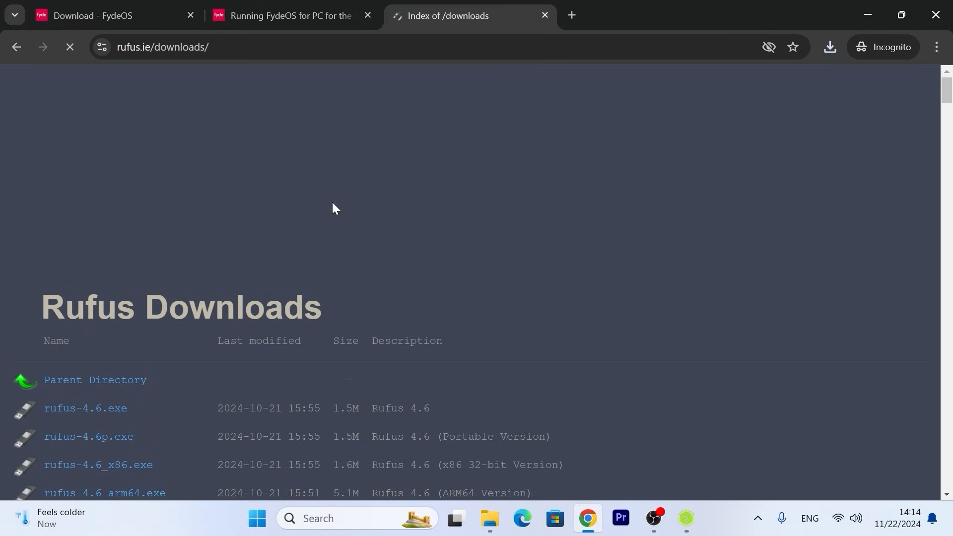
Step: Download the portable version of Rufus 4.6, rufus-4.6p.exe, and save it to the Desktop
scroll(246, 286, "down", 1)
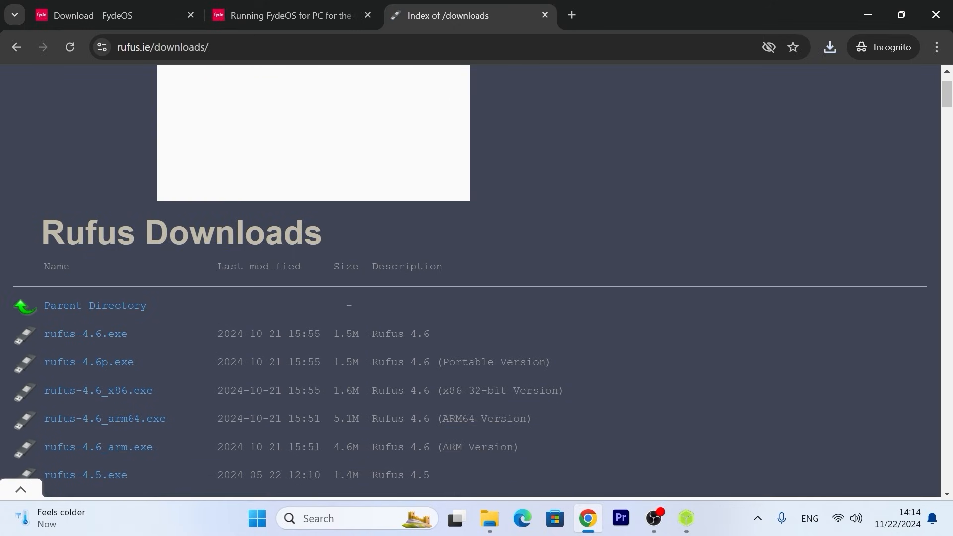
left_click_drag(546, 361, 40, 365)
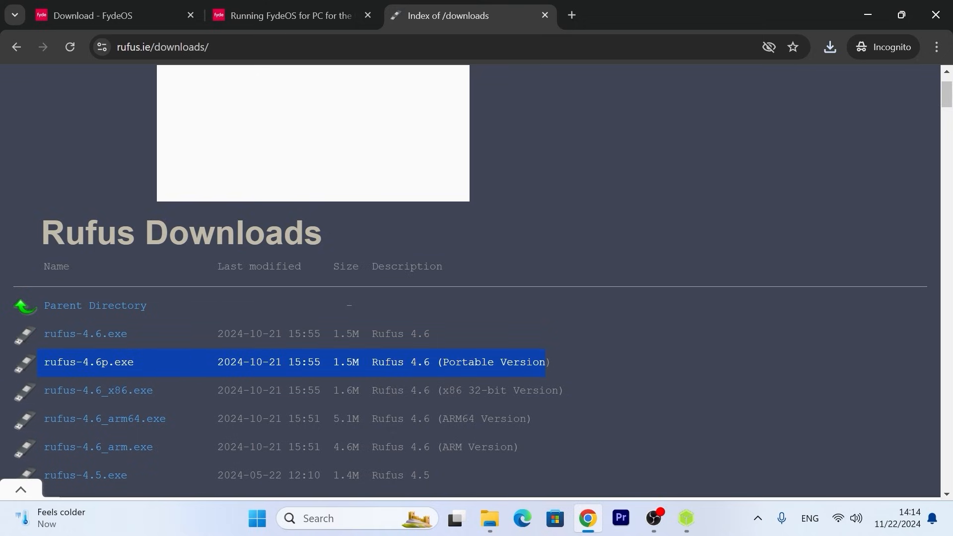
left_click(384, 381)
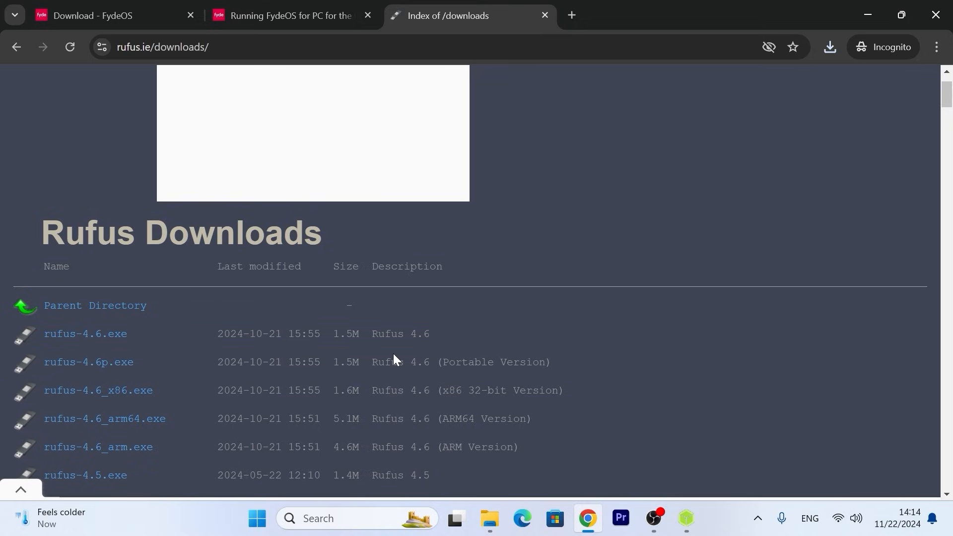
left_click(69, 363)
left_click(535, 219)
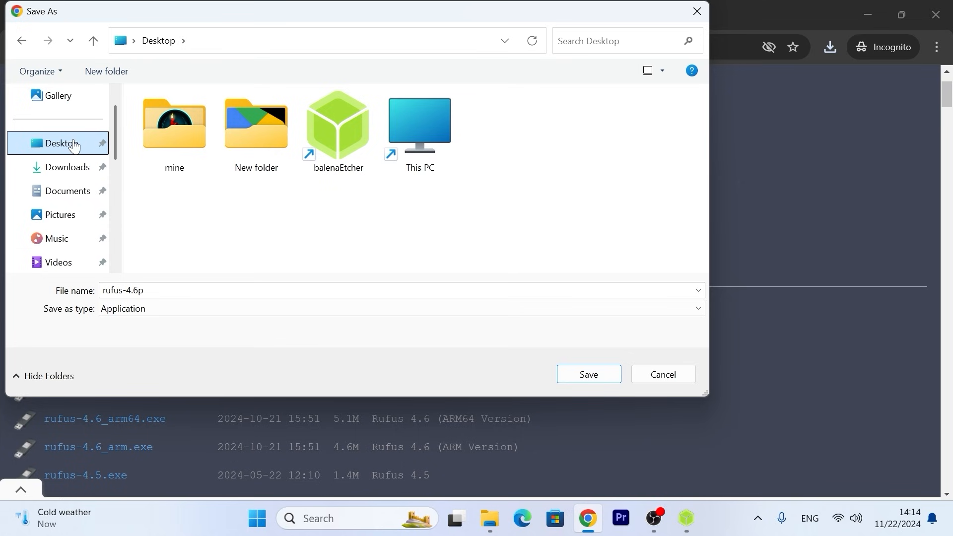
left_click(589, 374)
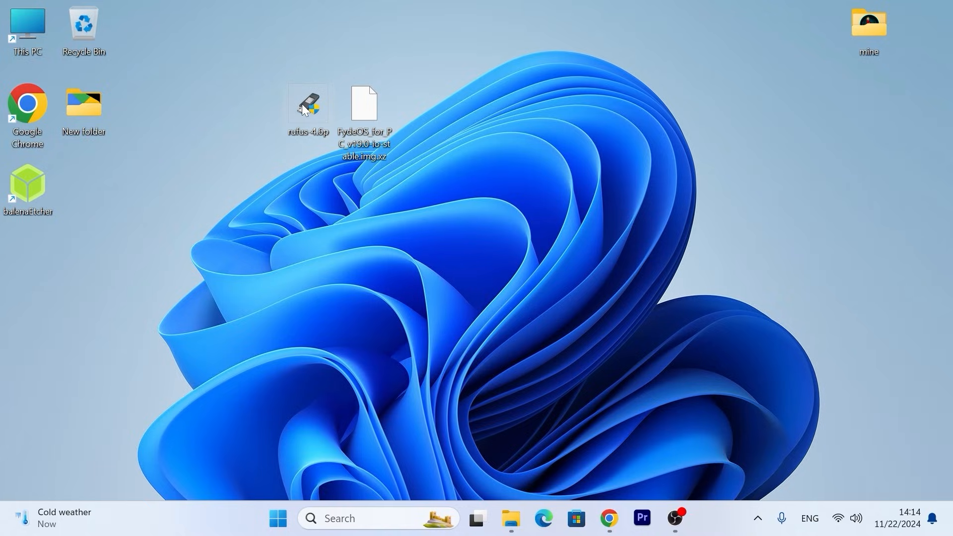
Step: Examine the downloaded Rufus and FydeOS files on the desktop and check This PC for the connected USB drive
mouse_move(306, 111)
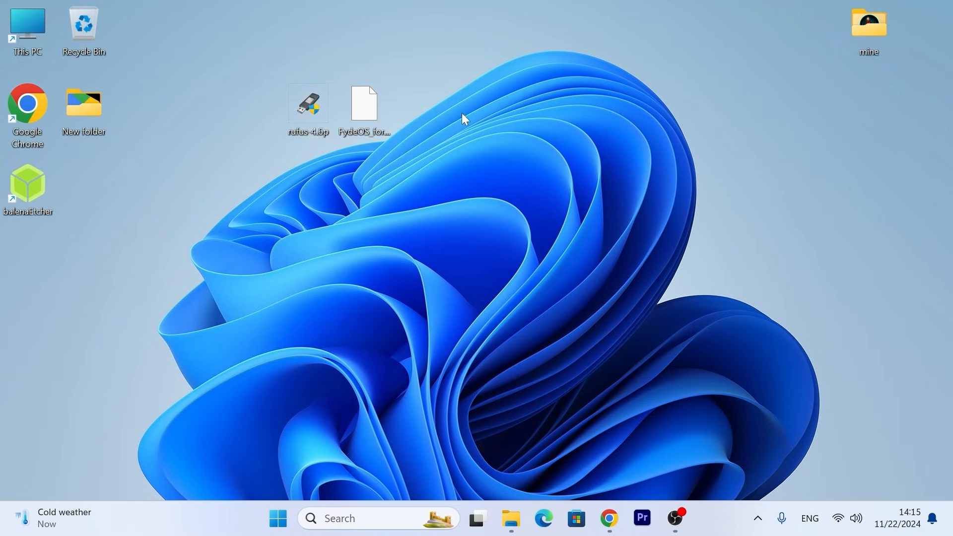
mouse_move(370, 107)
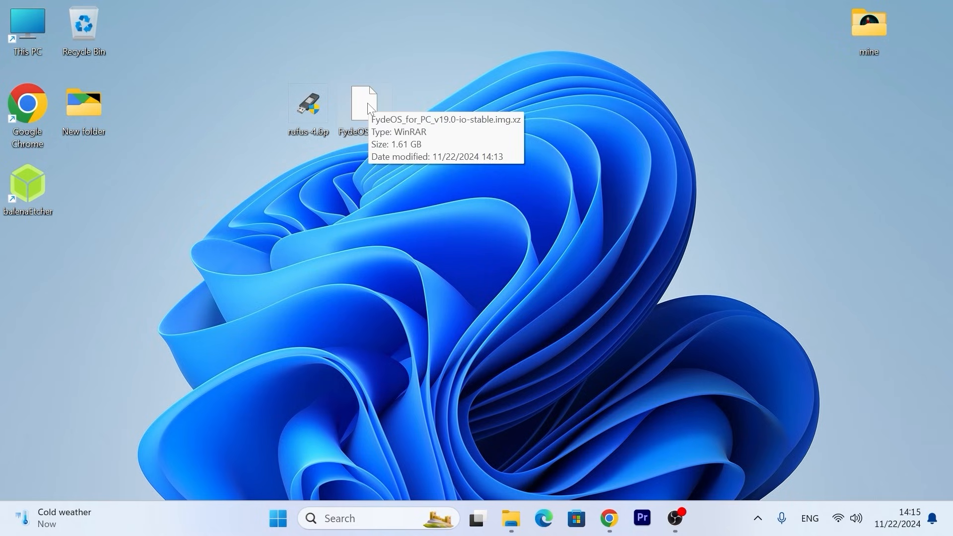
left_click(365, 106)
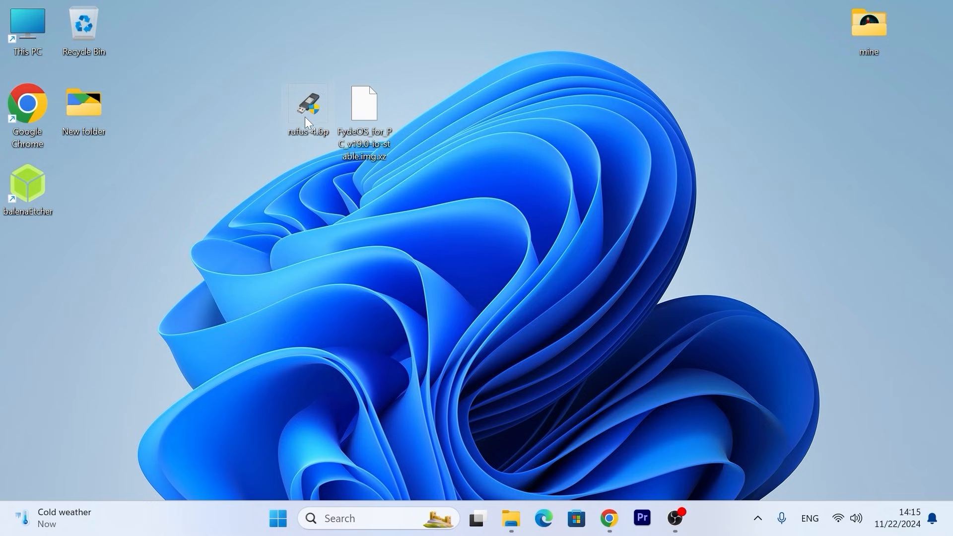
mouse_move(307, 117)
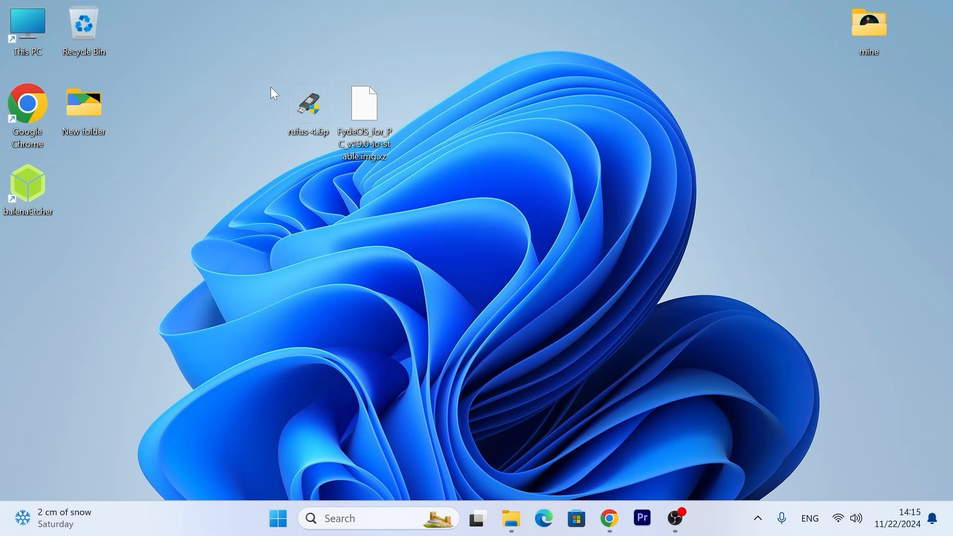
double_click(28, 13)
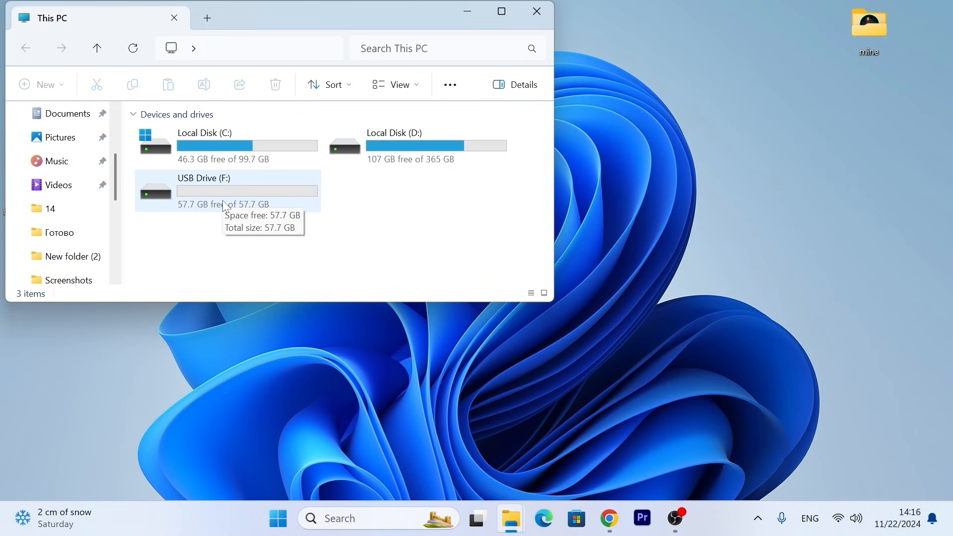
left_click(537, 10)
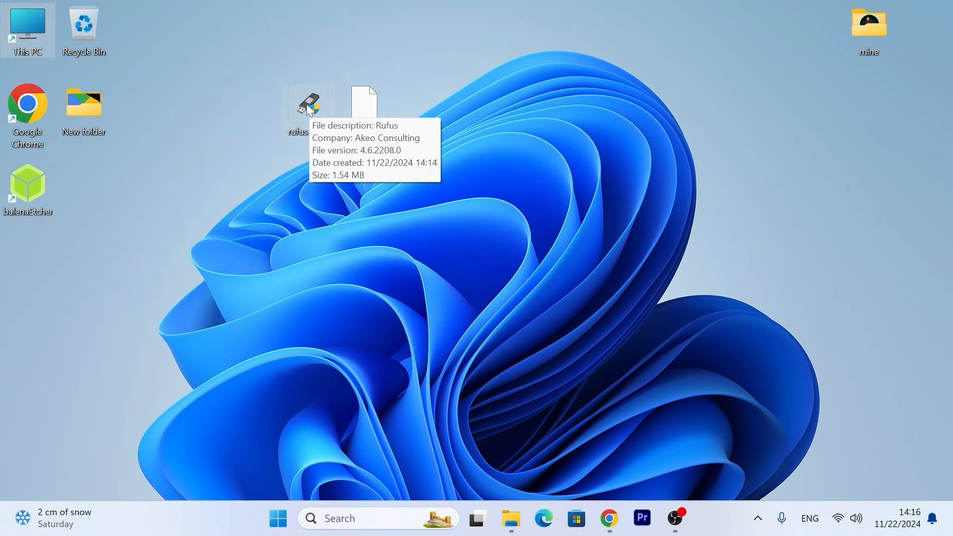
Step: Launch Rufus, decline its online update checks, reopen it, and select NO_LABEL (F:) [64 GB] as the target device
double_click(310, 110)
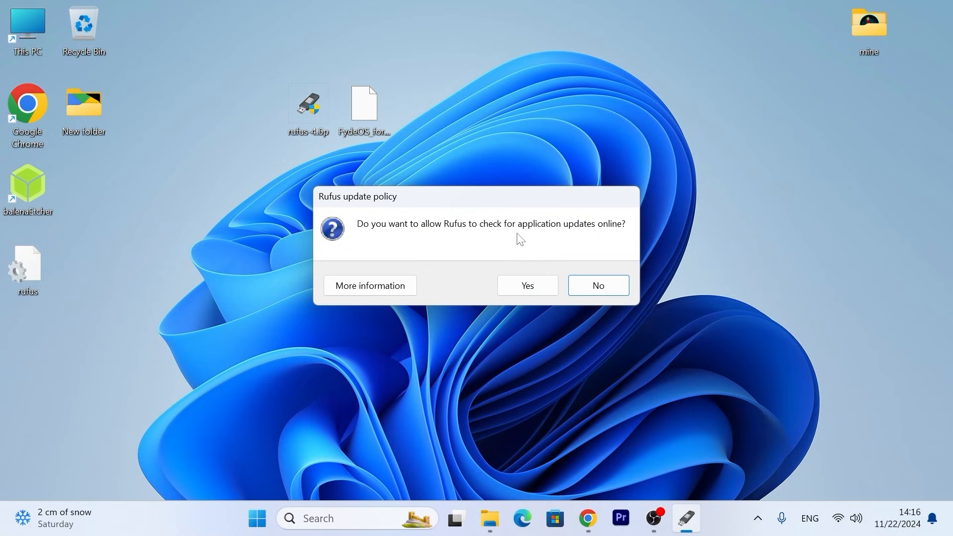
left_click(599, 286)
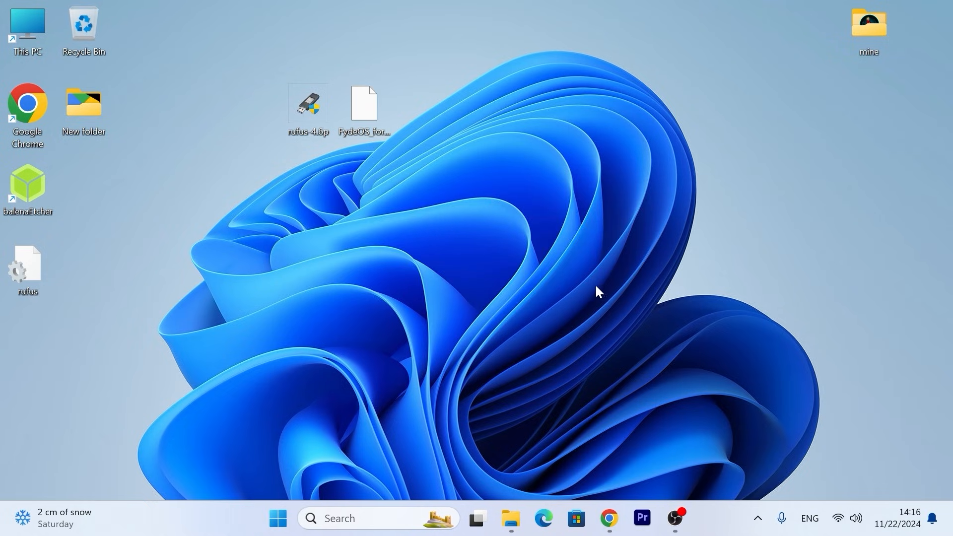
double_click(296, 95)
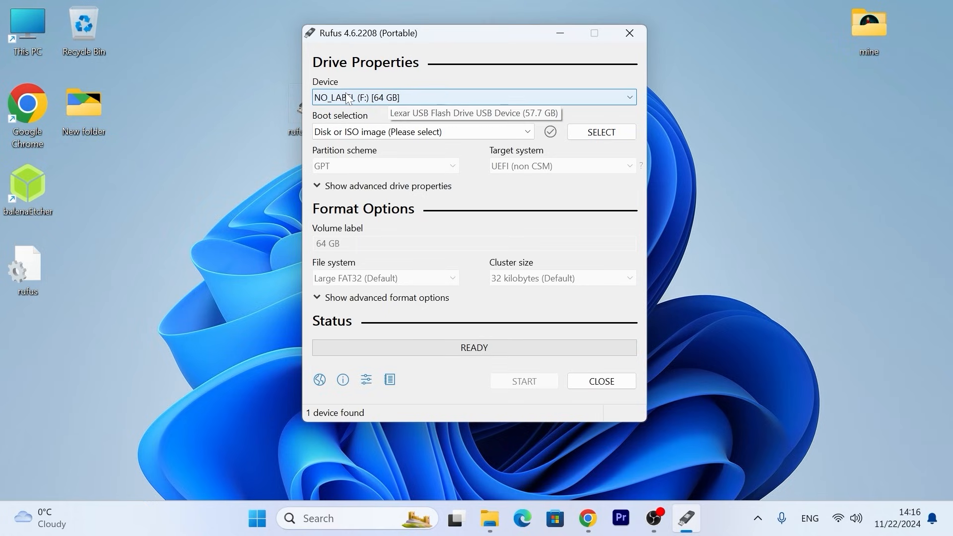
left_click(344, 98)
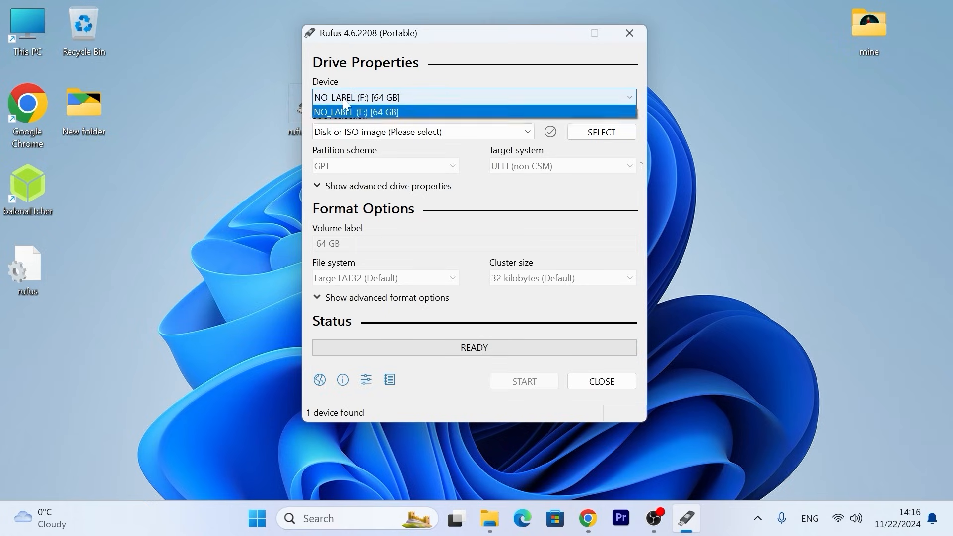
left_click(383, 111)
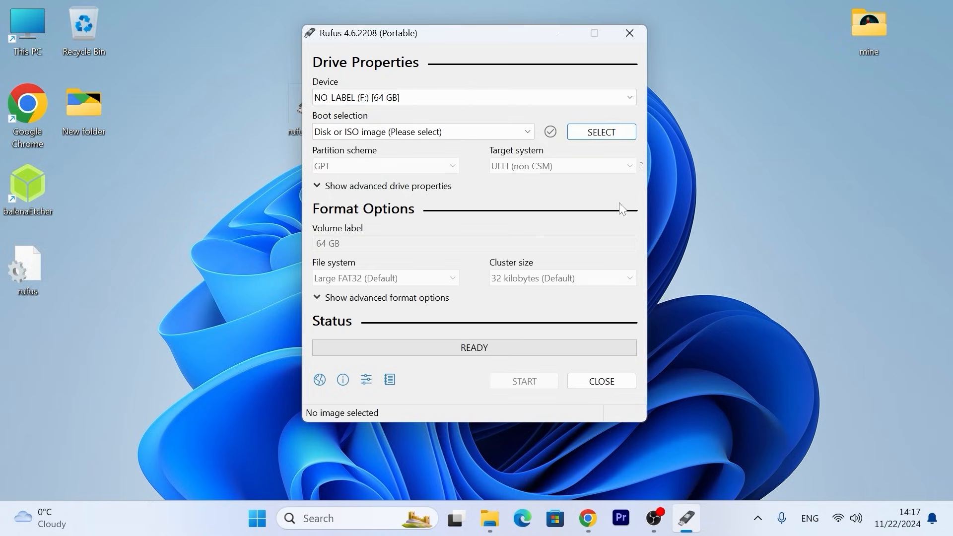
Step: Load FydeOS_for_PC_v19.0-io-stable.img.xz from the Desktop as the boot image
left_click(602, 133)
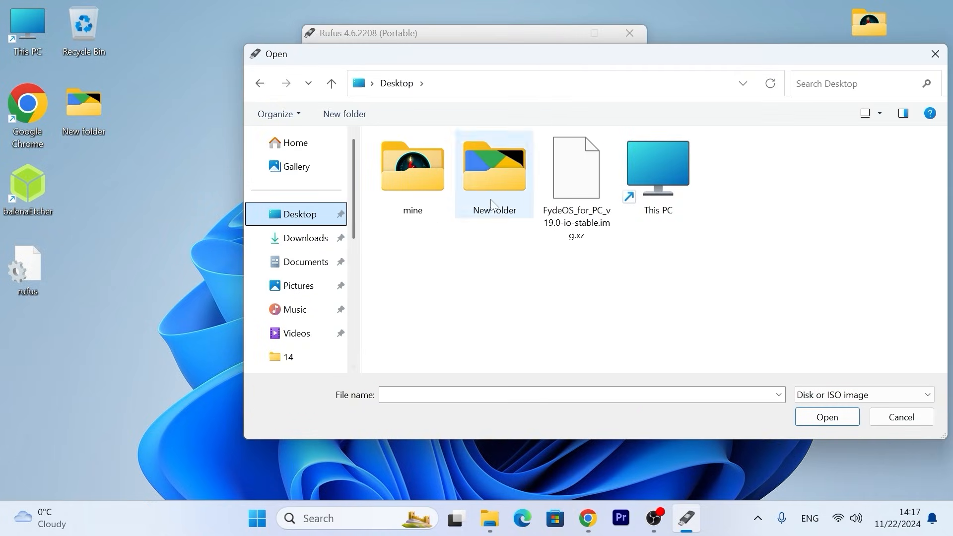
left_click(576, 164)
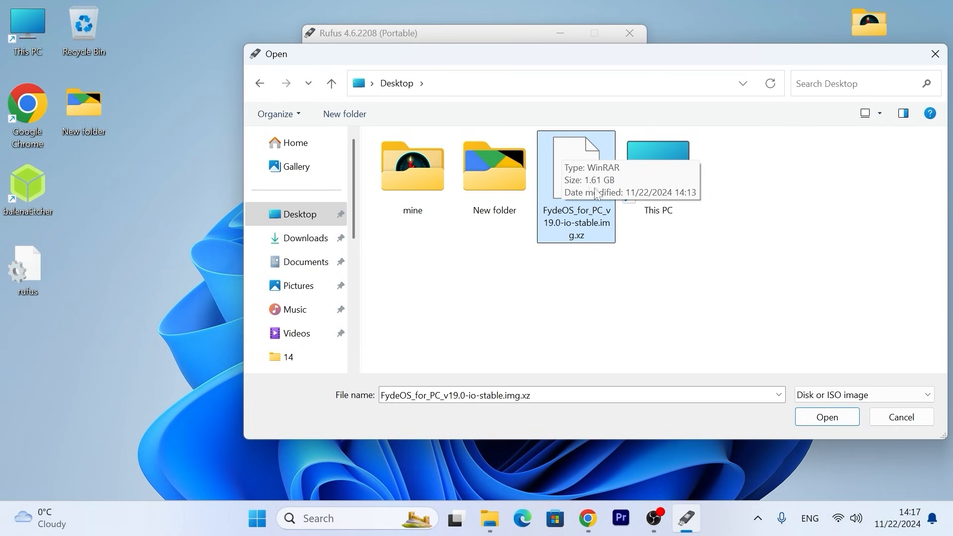
left_click(828, 418)
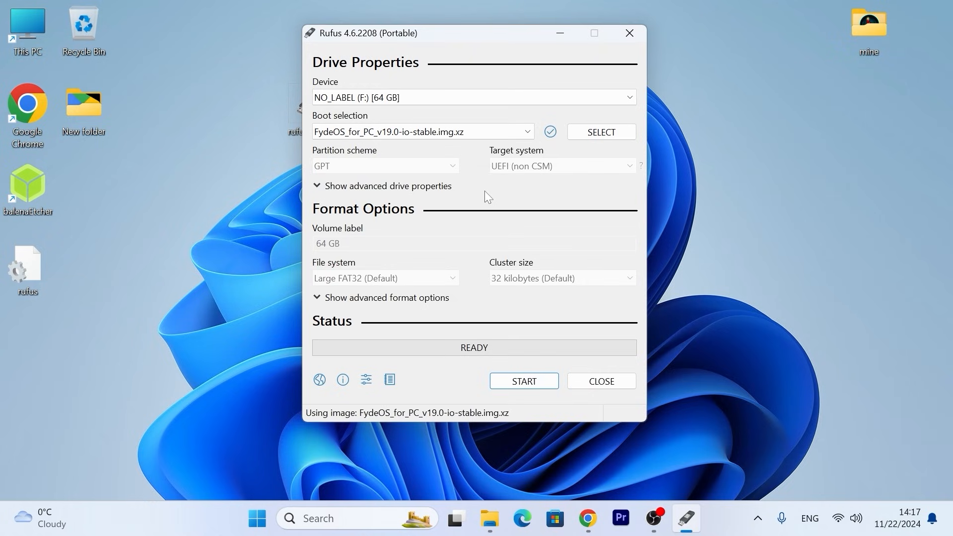
Step: Write the FydeOS image to the USB drive, accepting the erasure of its data, and close Rufus
left_click(529, 389)
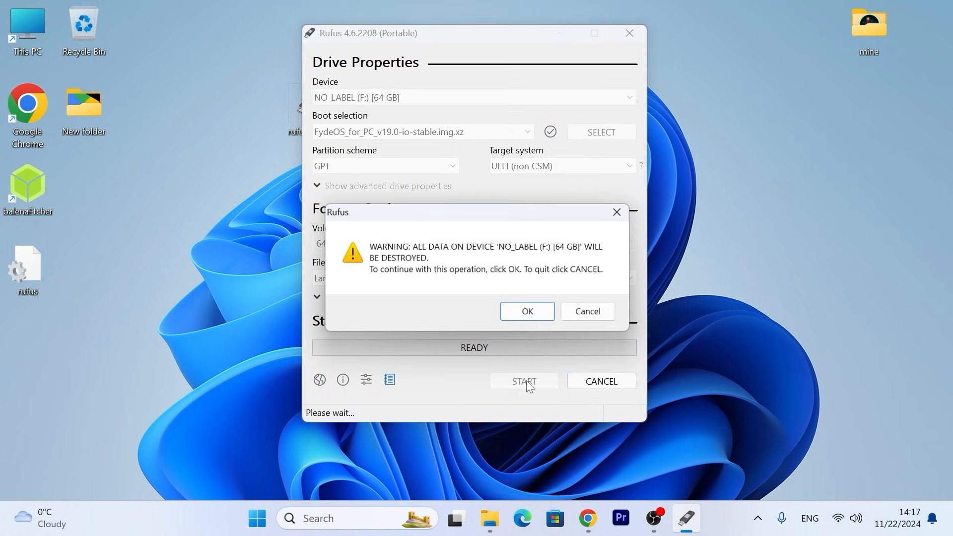
left_click(533, 312)
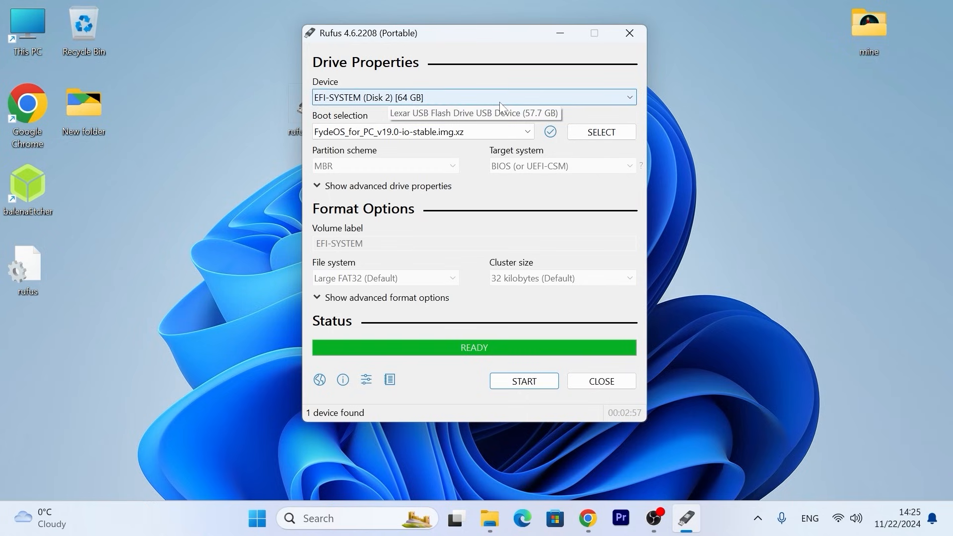
left_click(630, 34)
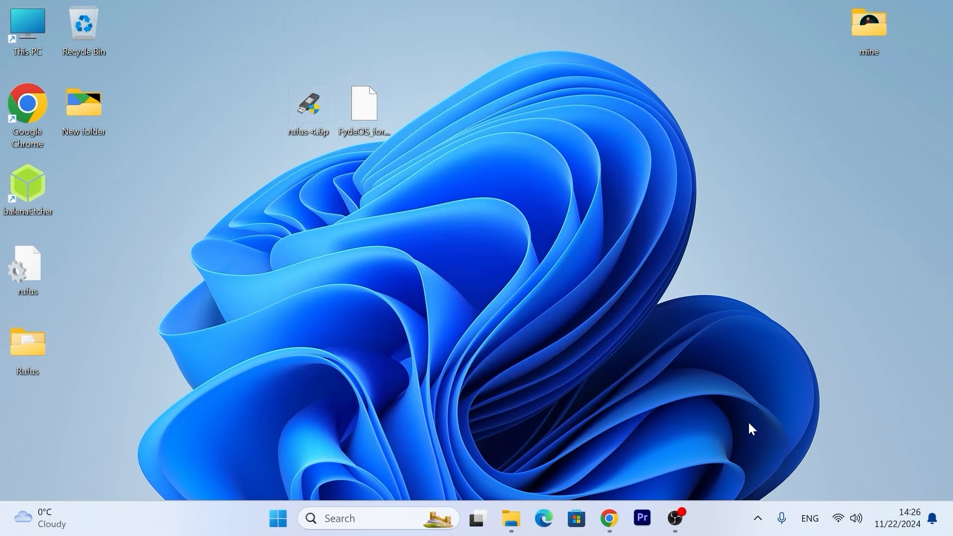
Step: Open the safe-removal options for hardware to eject the USB flash drive
left_click(756, 527)
left_click(817, 475)
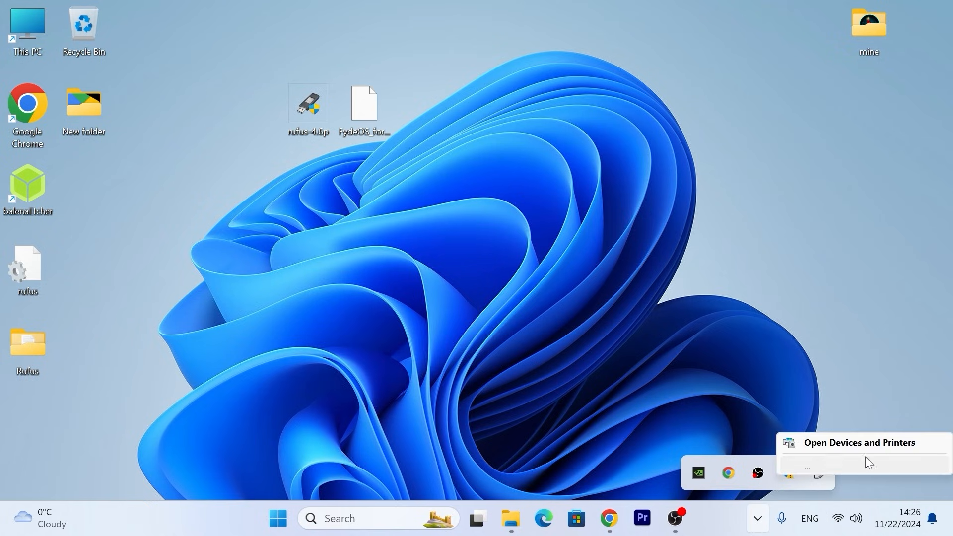
left_click(755, 524)
left_click(758, 527)
left_click(757, 527)
left_click(819, 474)
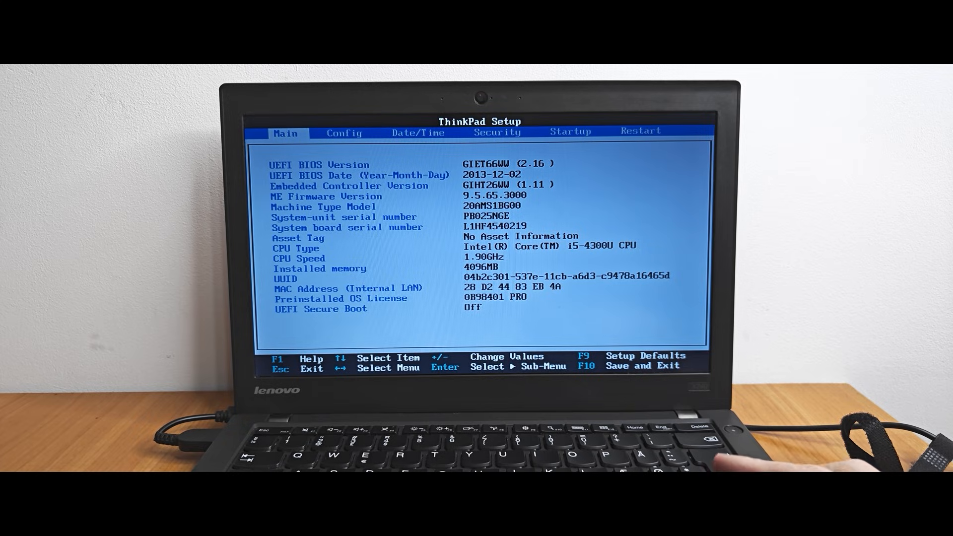
Step: Open the Secure Boot settings in the Security section of the ThinkPad Setup
key("Right")
key("Right")
key("Right")
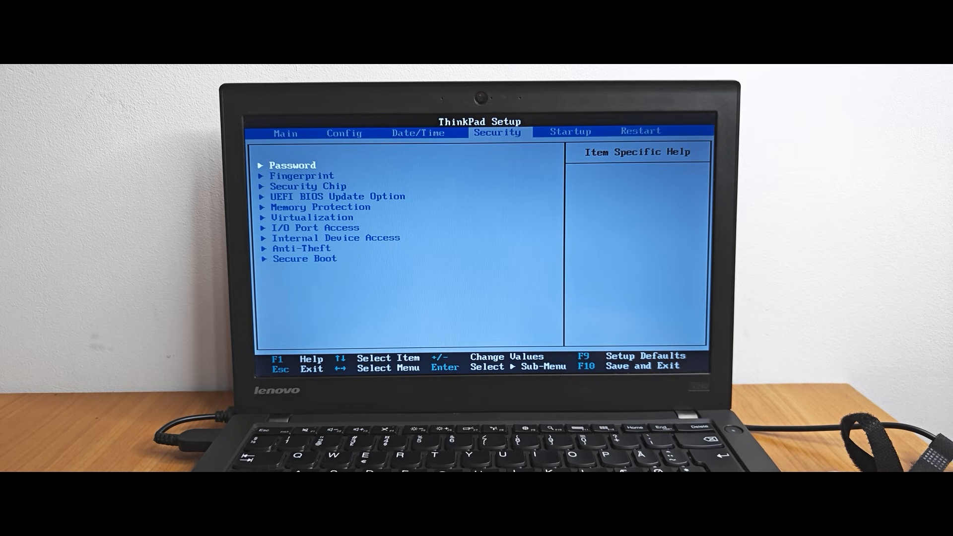
key("Down")
key("Down")
key("Down")
key("Down")
key("Down")
key("Down")
key("Down")
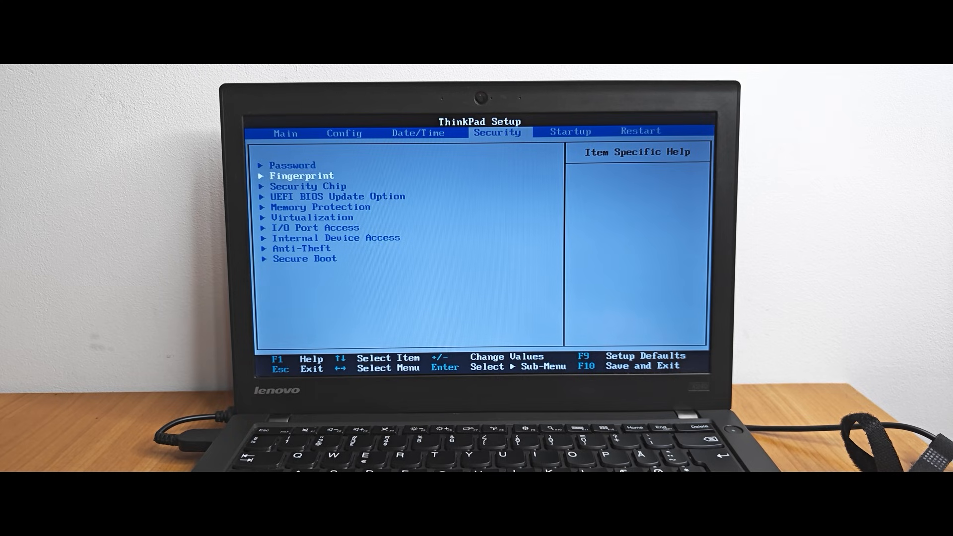
key("Down")
key("Down")
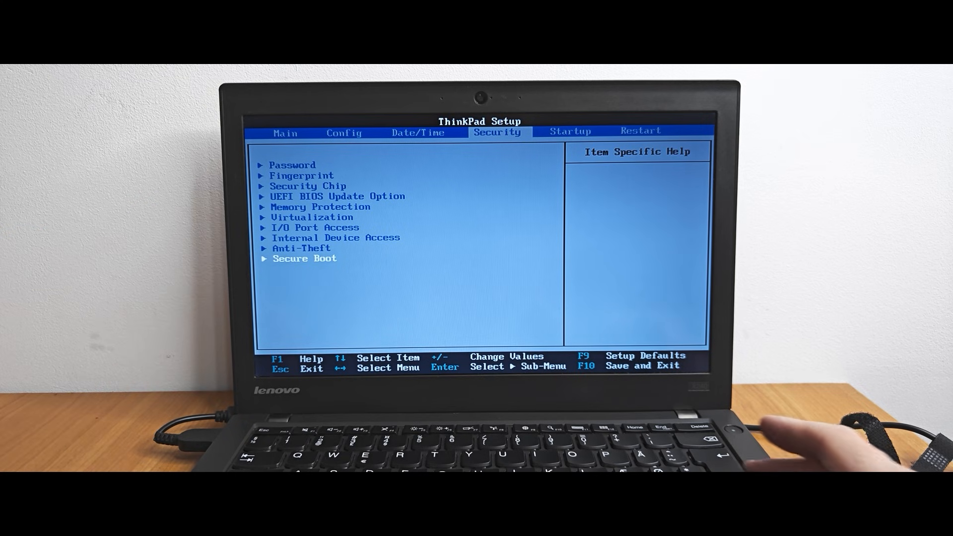
key("Return")
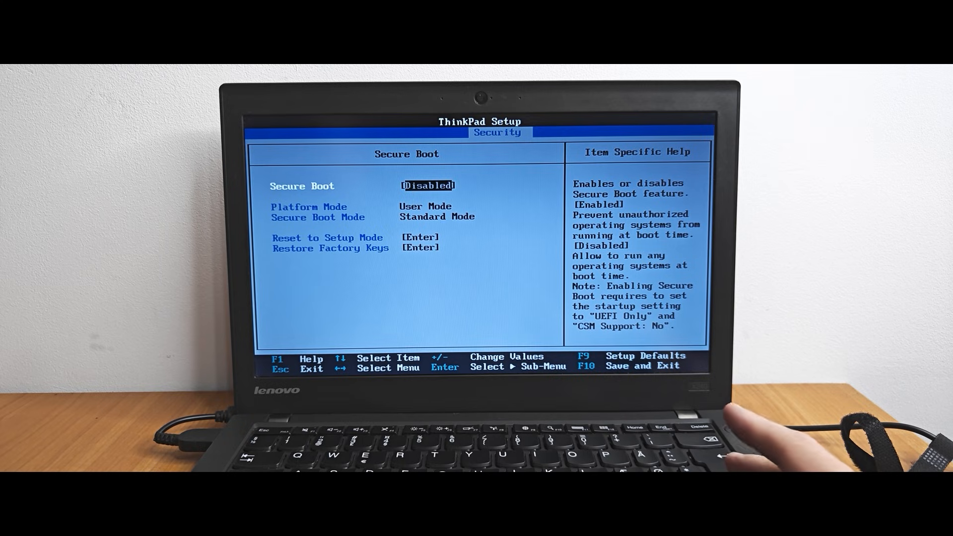
Step: Set the Secure Boot option to Enabled
key("Return")
key("Down")
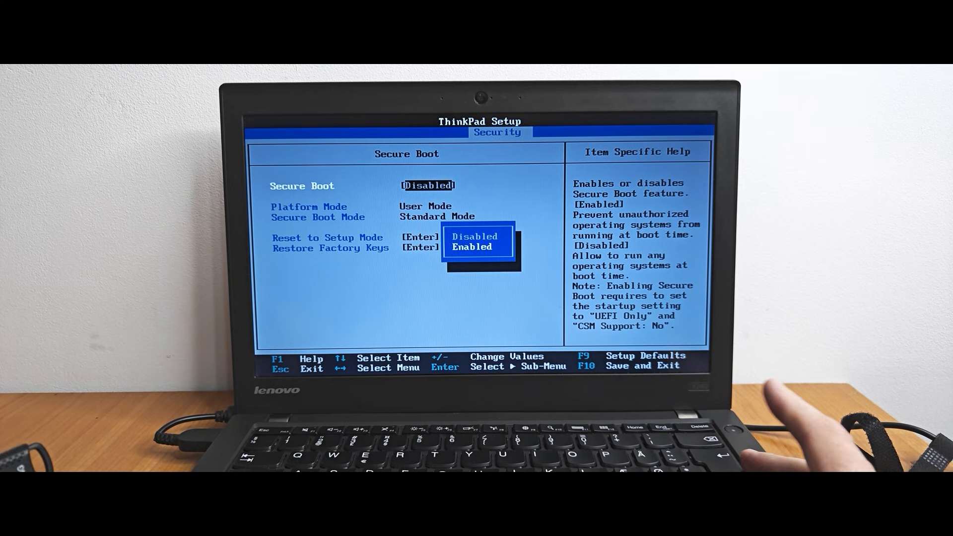
key("Return")
key("Down")
key("Up")
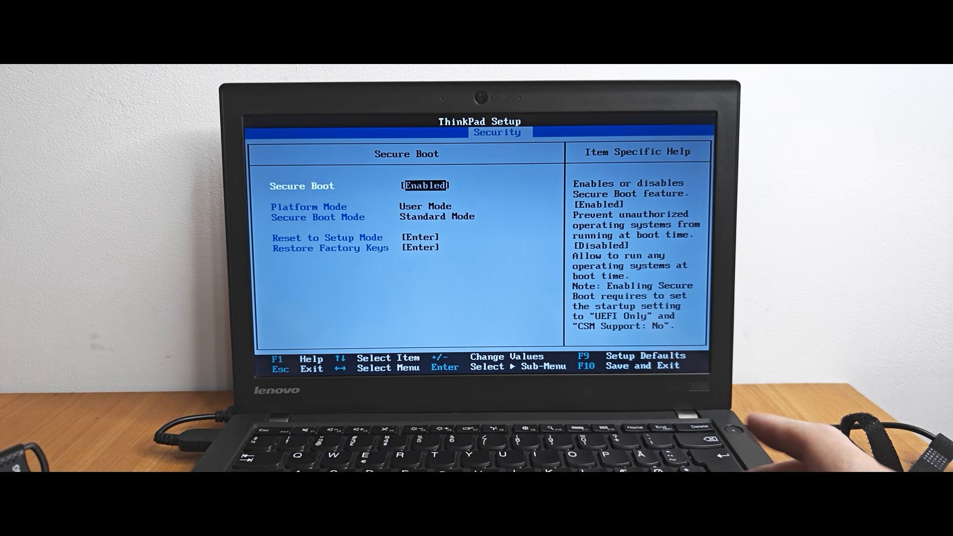
Step: Set Secure Boot to Disabled and return to the list of security settings
key("Return")
key("Up")
key("Return")
key("Escape")
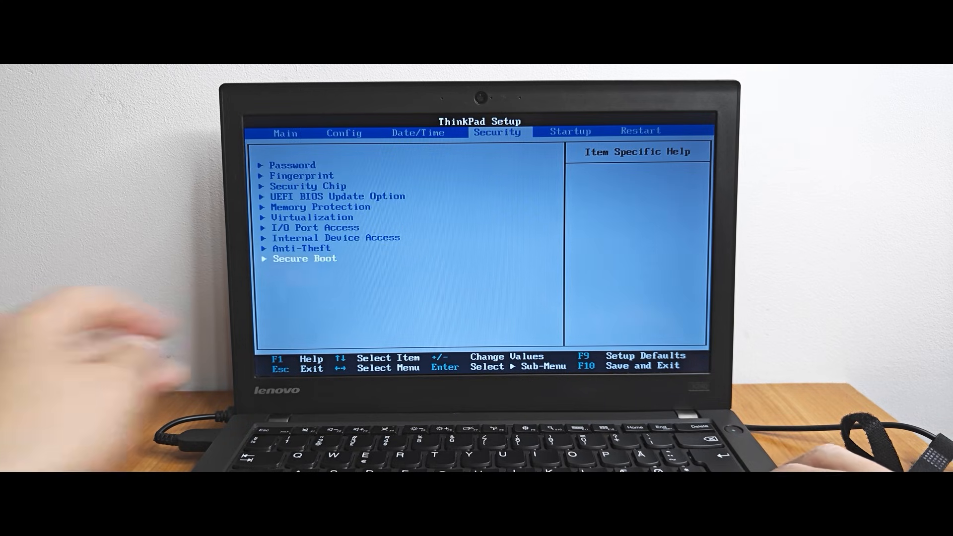
Step: Exit the ThinkPad Setup with the changes saved and restart the laptop
key("Right")
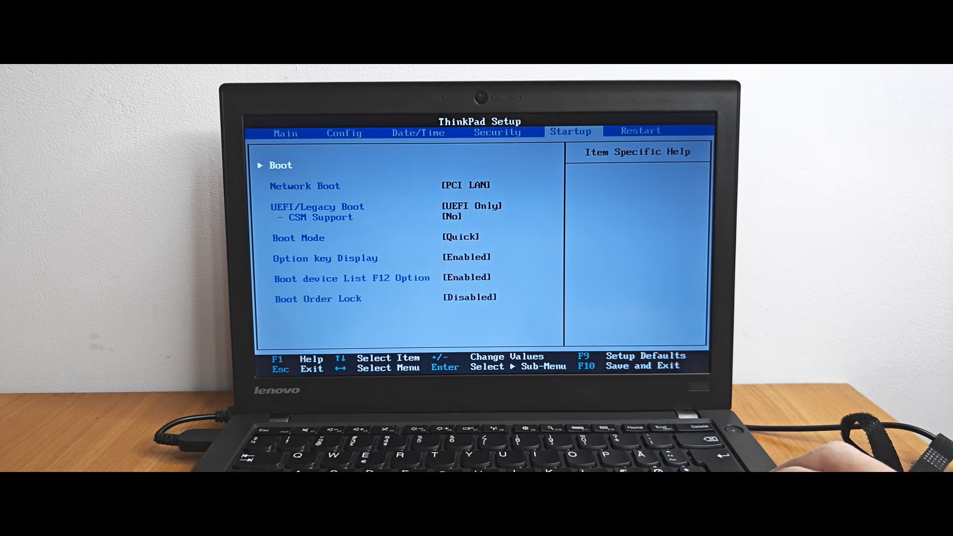
key("Right")
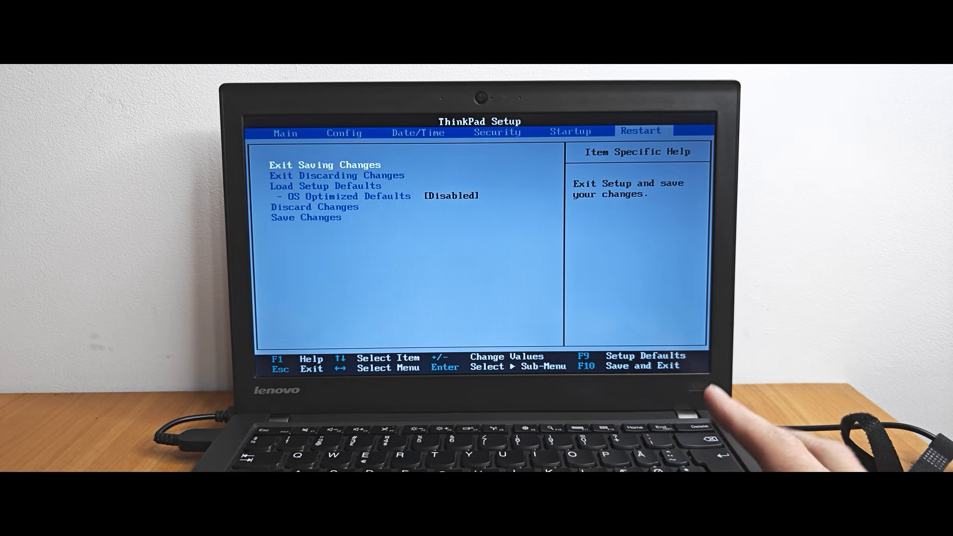
key("Return")
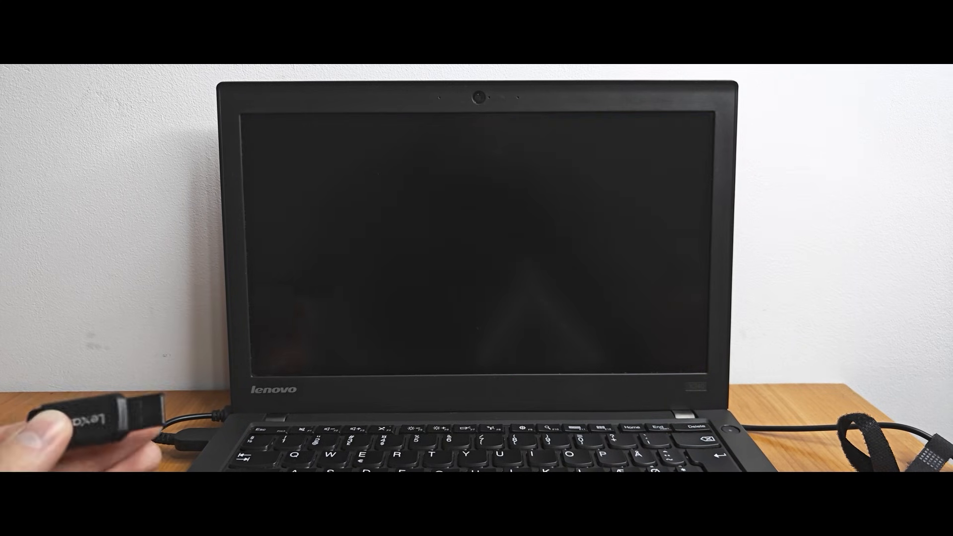